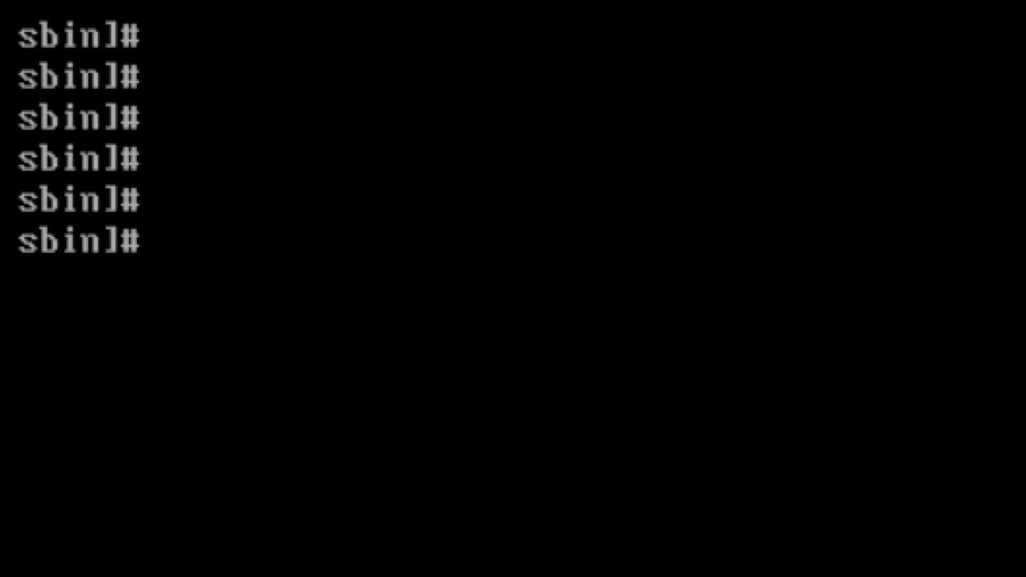
type("/opt/nes")
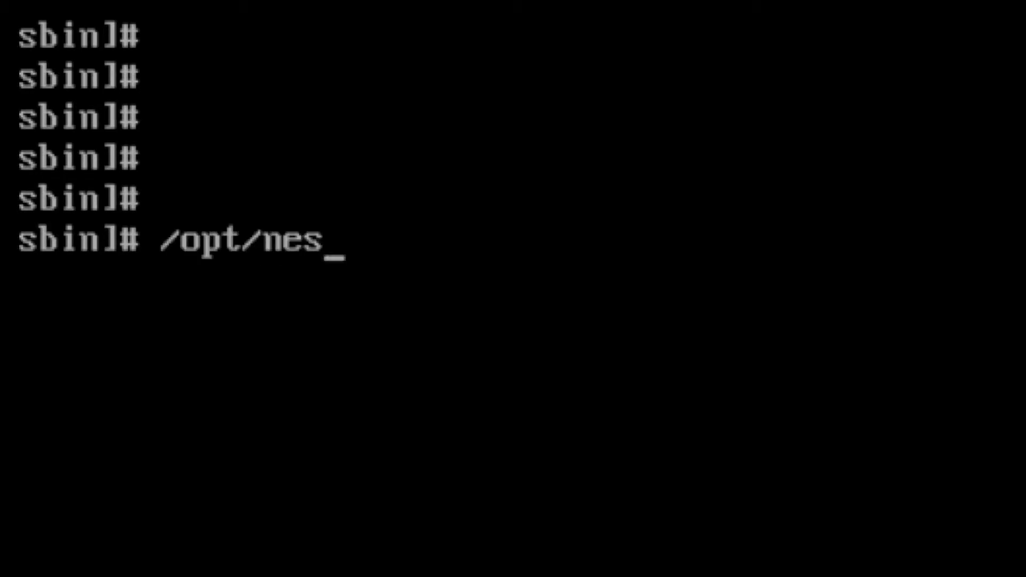
type("sus/sb")
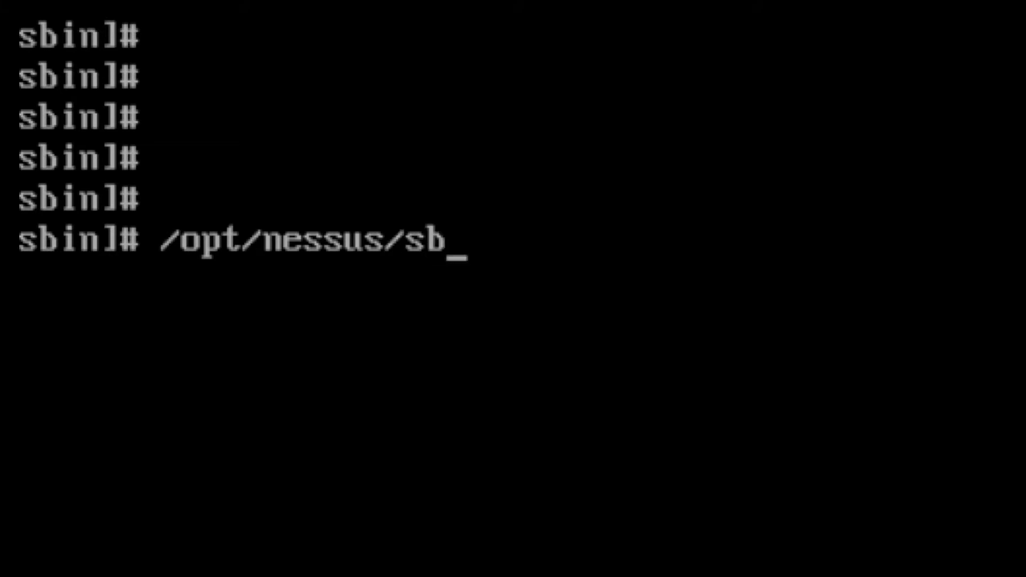
type("in/n")
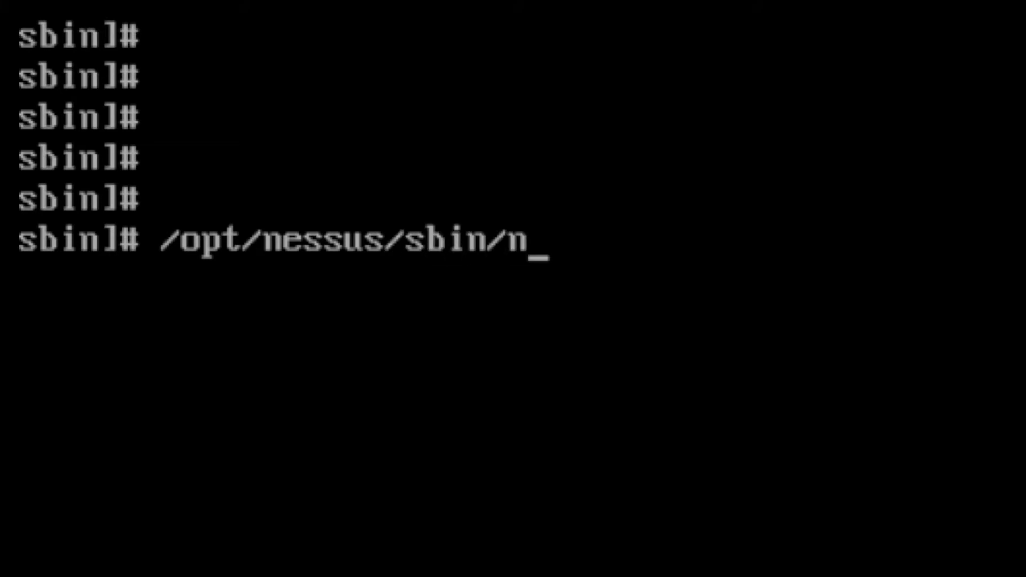
type("essuscli ")
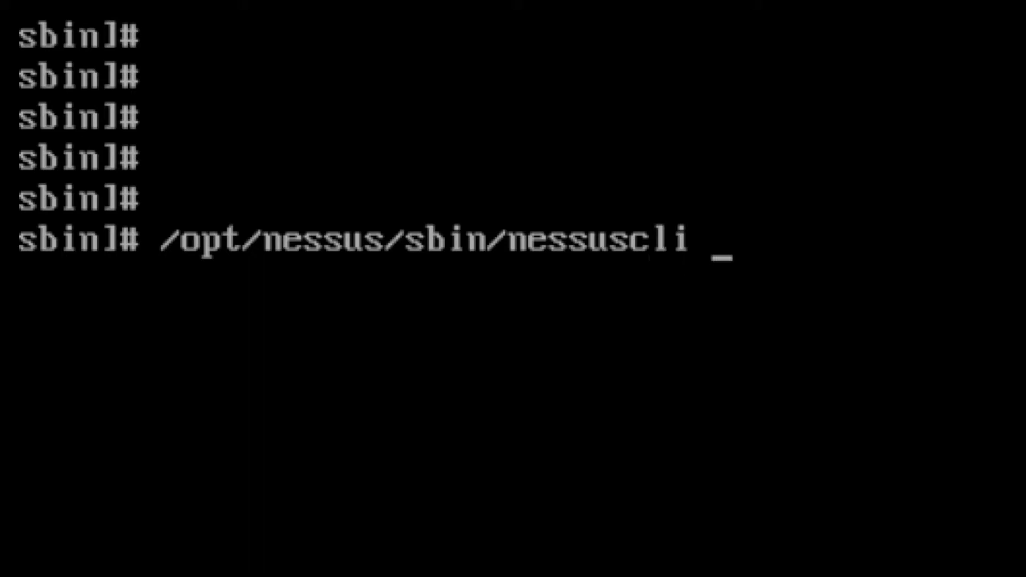
type("chpa")
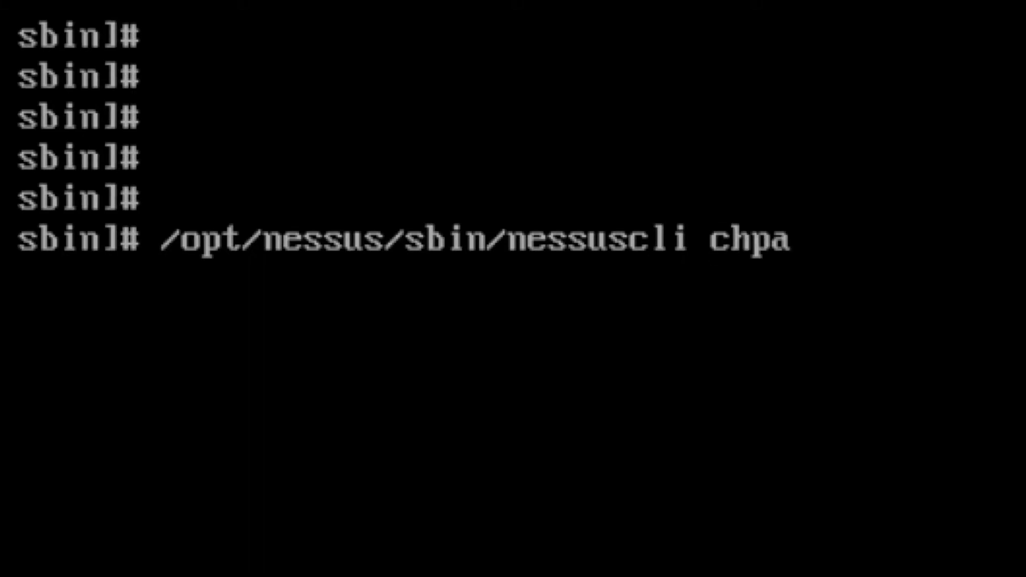
type("sswd")
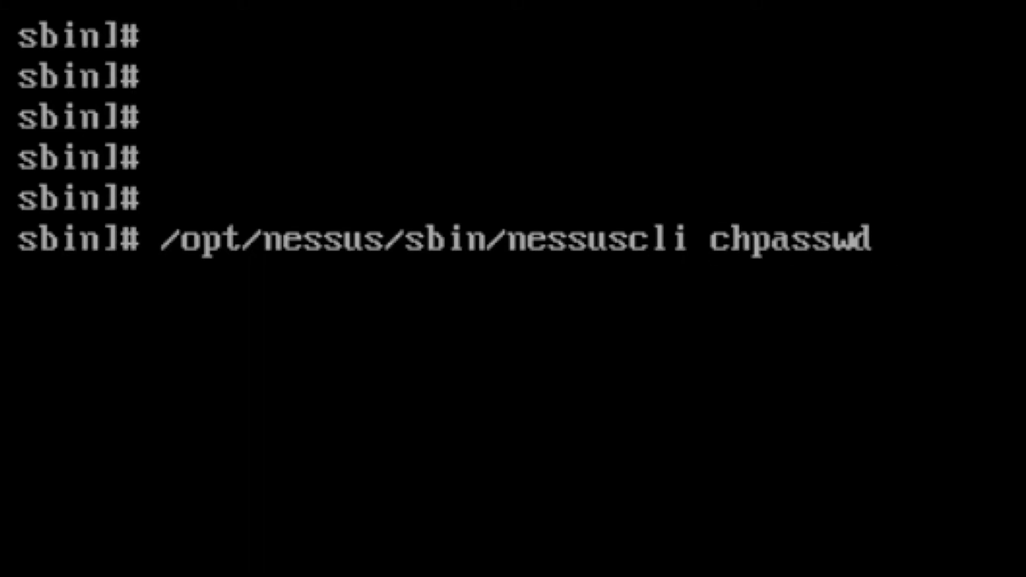
type(" admin")
Run /opt/nessus/sbin/nessuscli chpasswd admin so it prompts for a new password
key("Return")
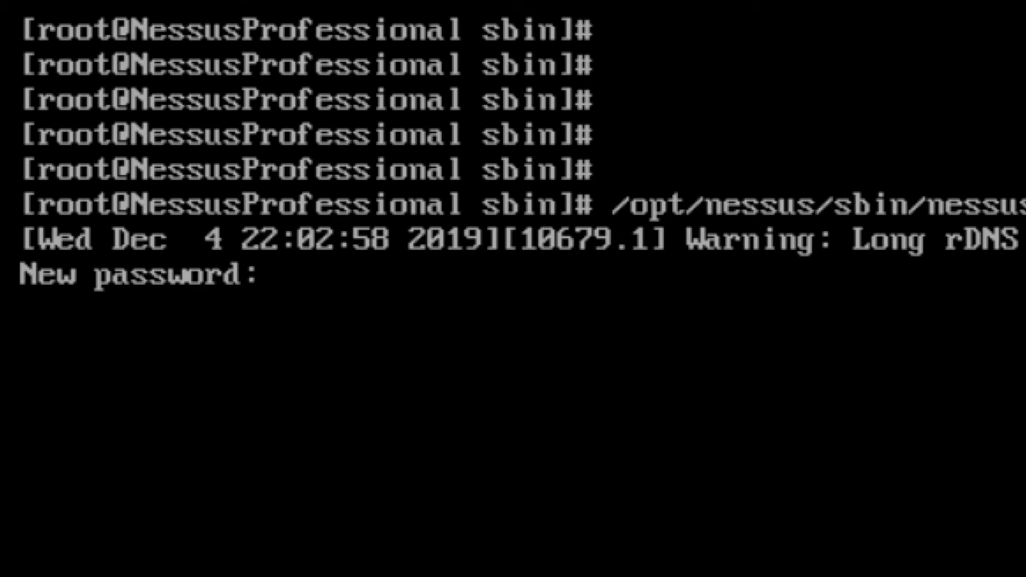
Enter the new admin password, then repeat it at the (again) prompt
key("Return")
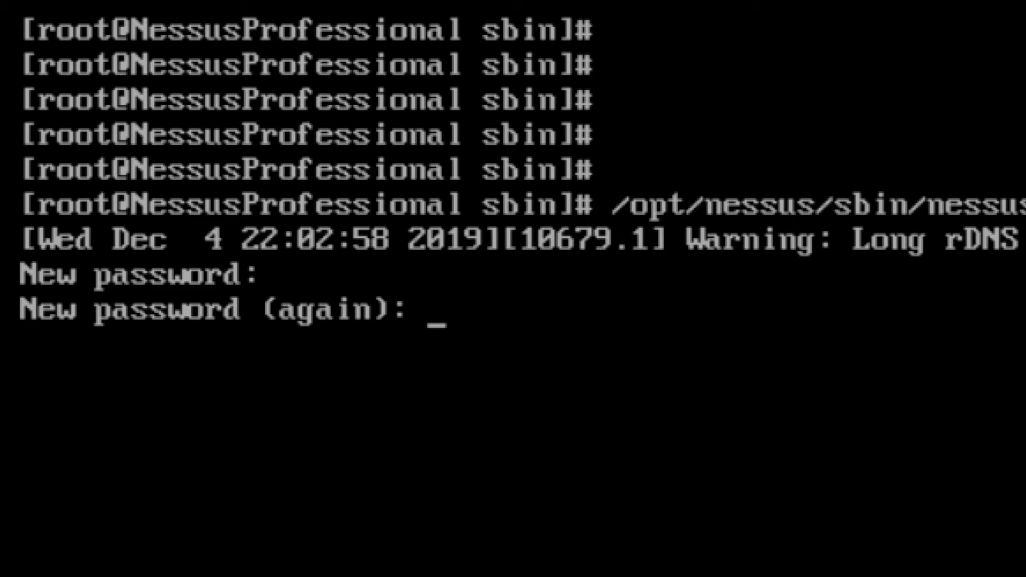
key("Return")
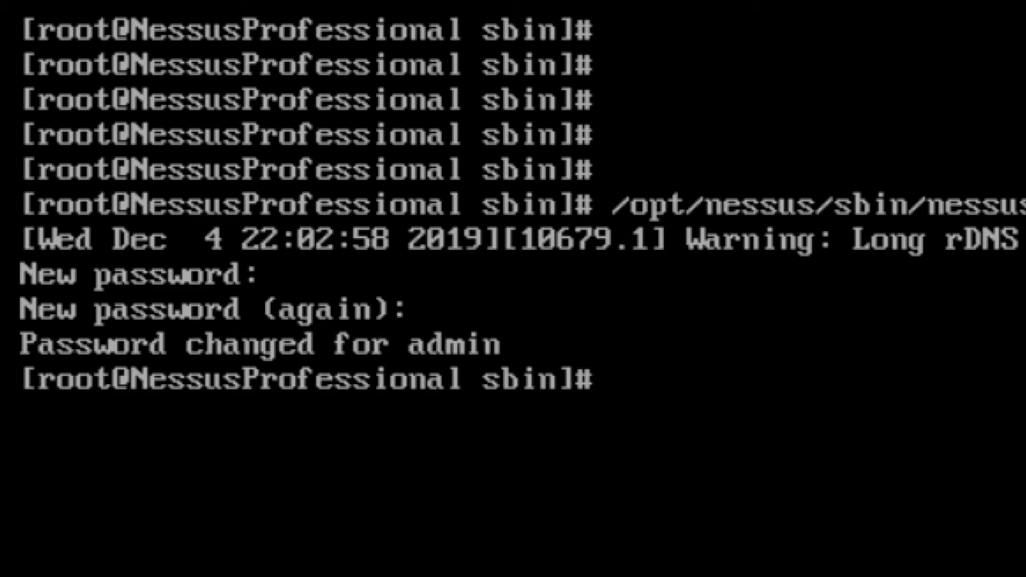